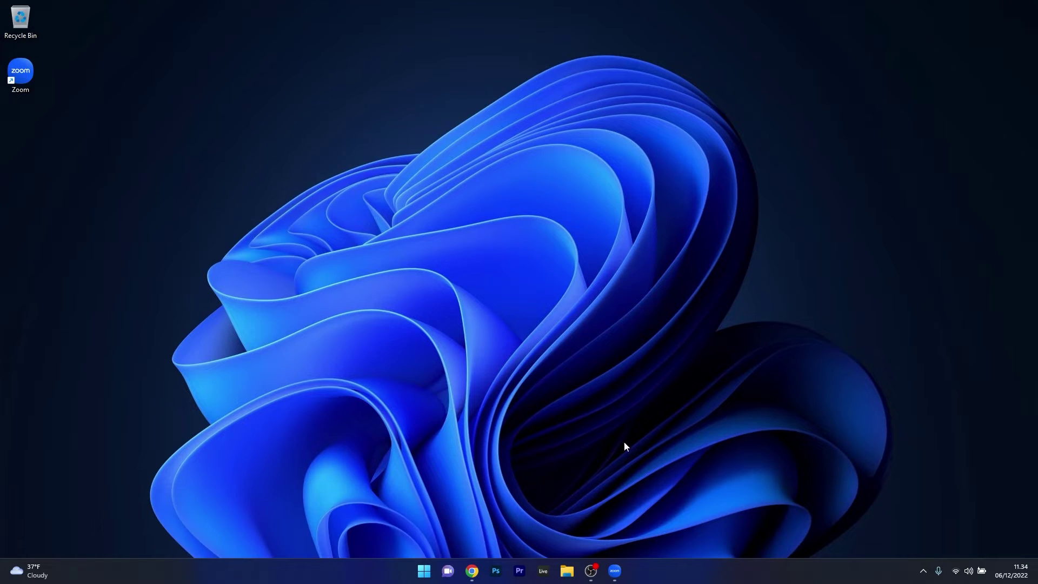
# - Open Zoom and bring up its Video settings page showing Integrated Camera
pyautogui.click(615, 570)
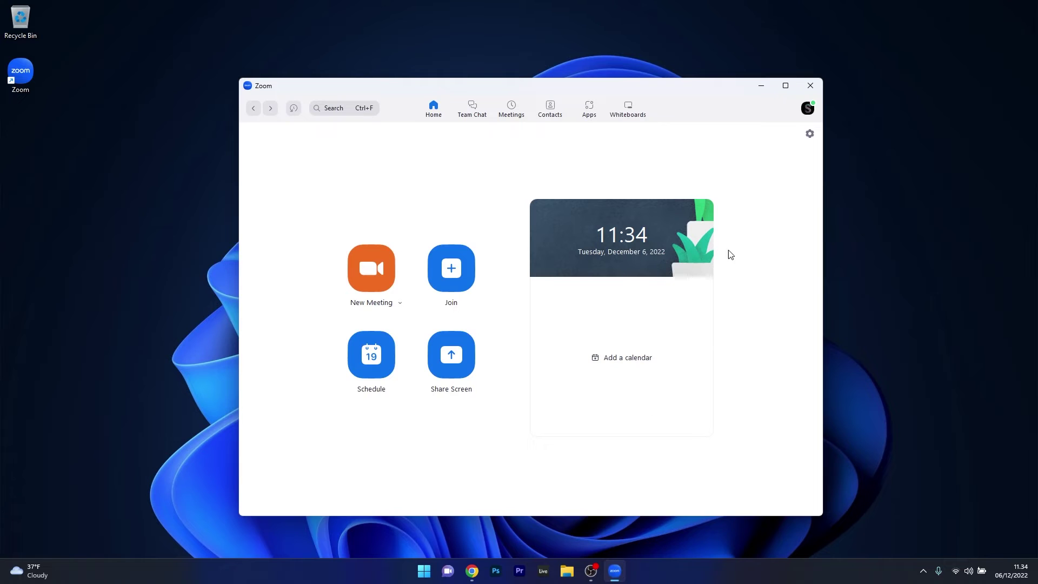
pyautogui.click(810, 134)
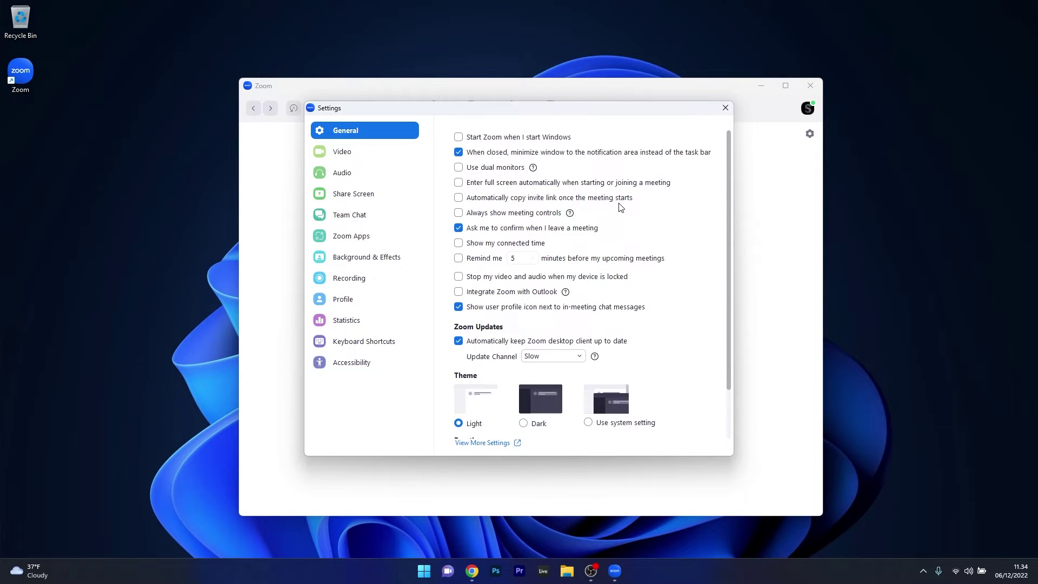
pyautogui.click(361, 155)
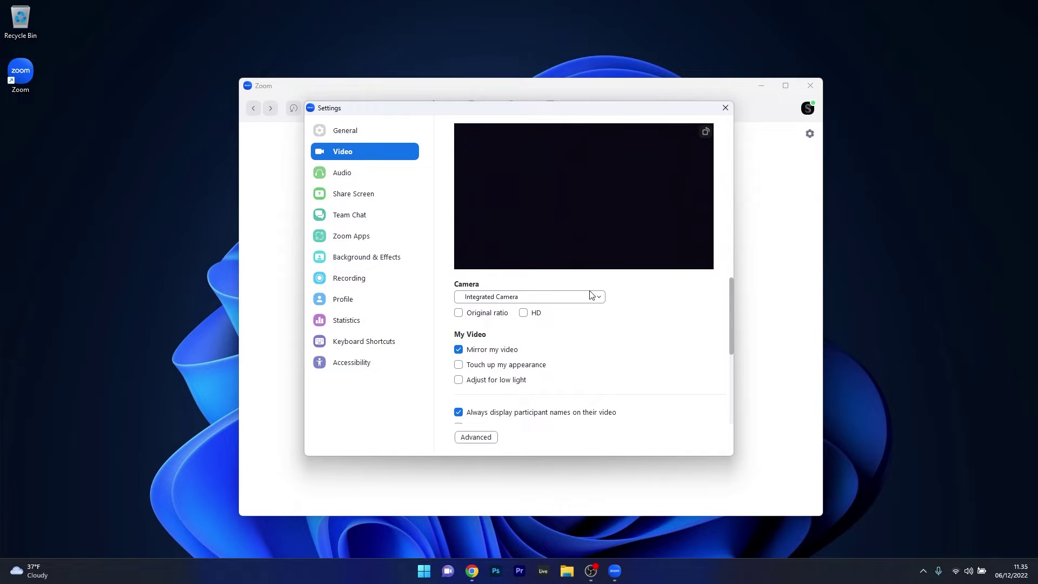
# - Keep Integrated Camera as Zoom's camera, enable Original ratio, and close the Settings window
pyautogui.click(603, 301)
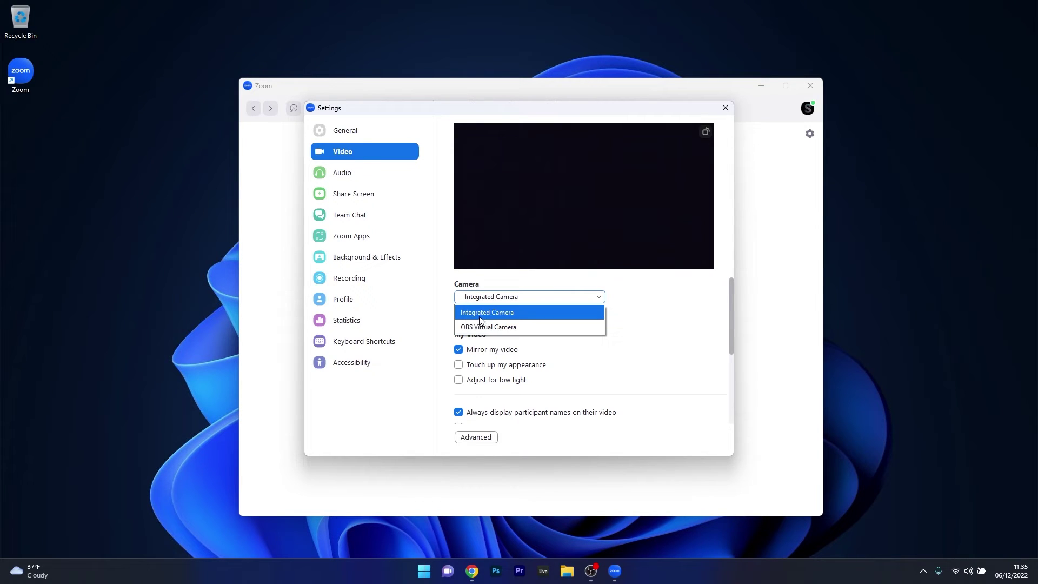
pyautogui.click(523, 315)
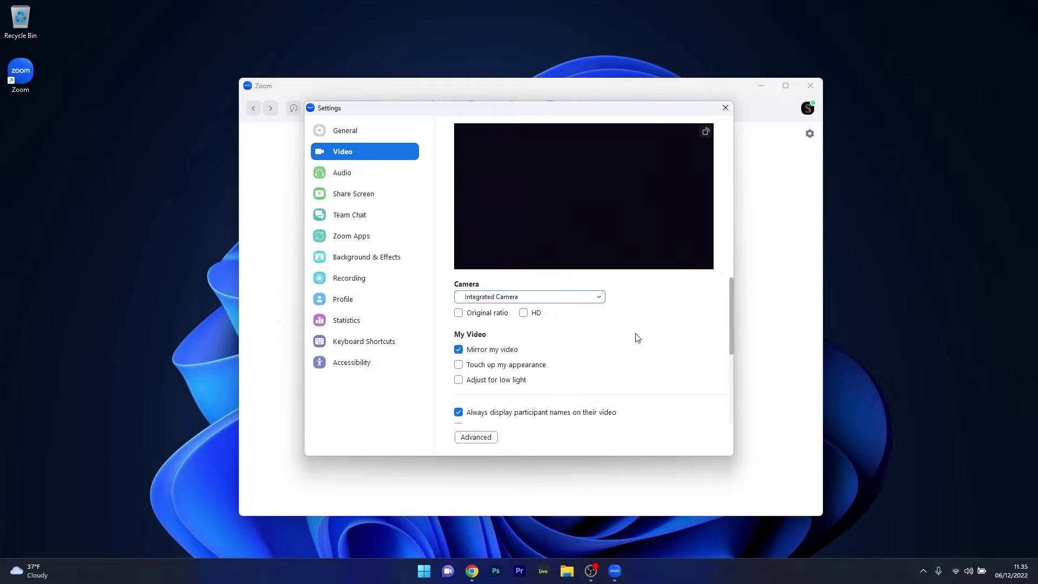
pyautogui.scroll(-1, 642, 337)
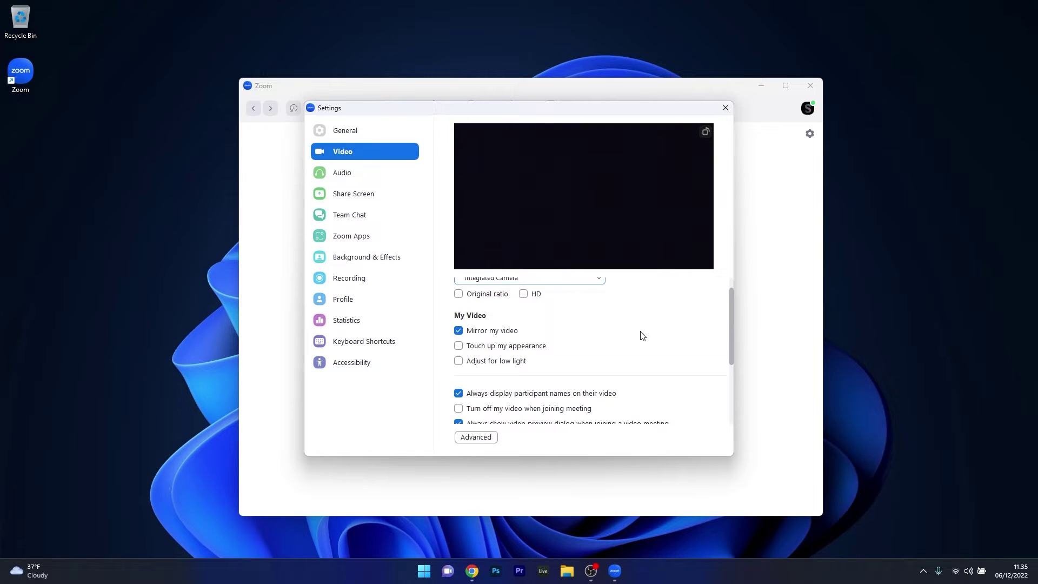
pyautogui.scroll(1, 642, 337)
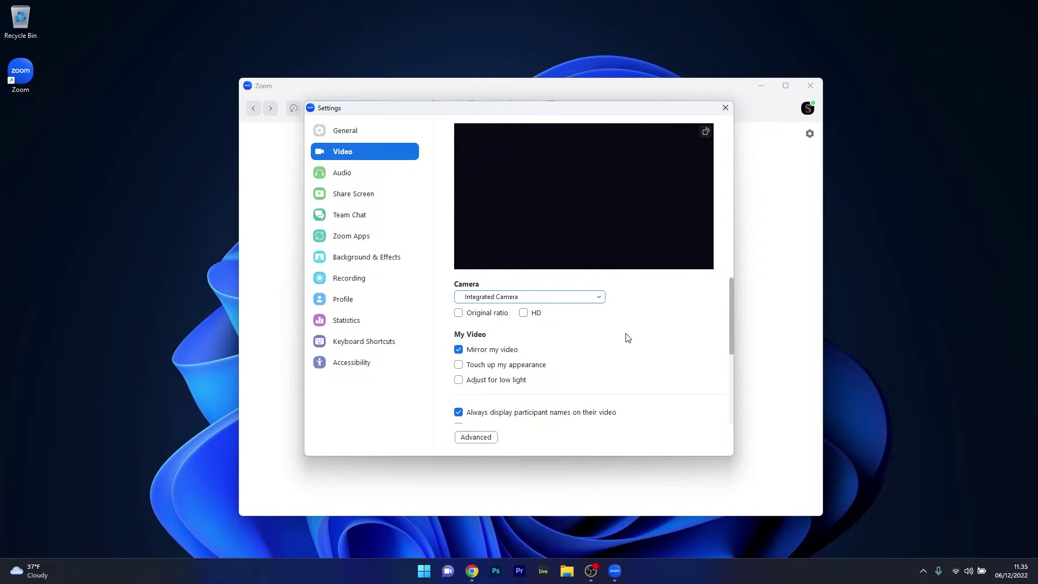
pyautogui.click(601, 297)
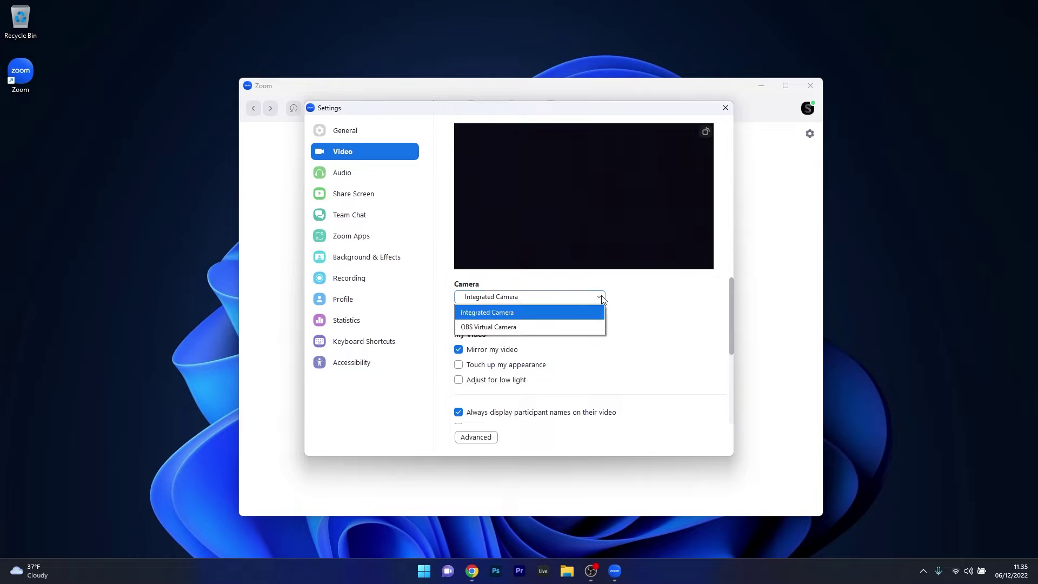
pyautogui.click(546, 311)
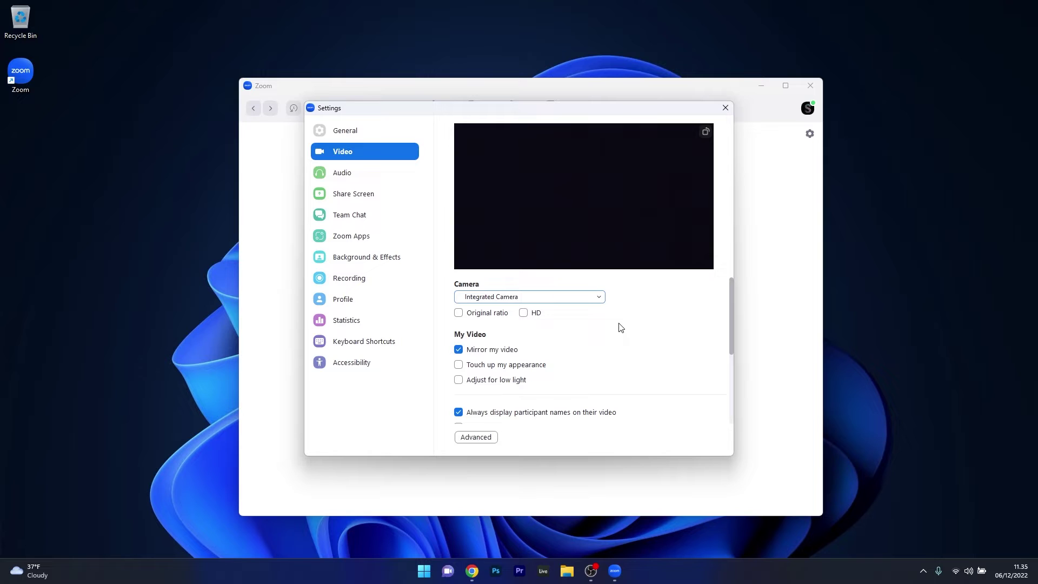
pyautogui.click(459, 314)
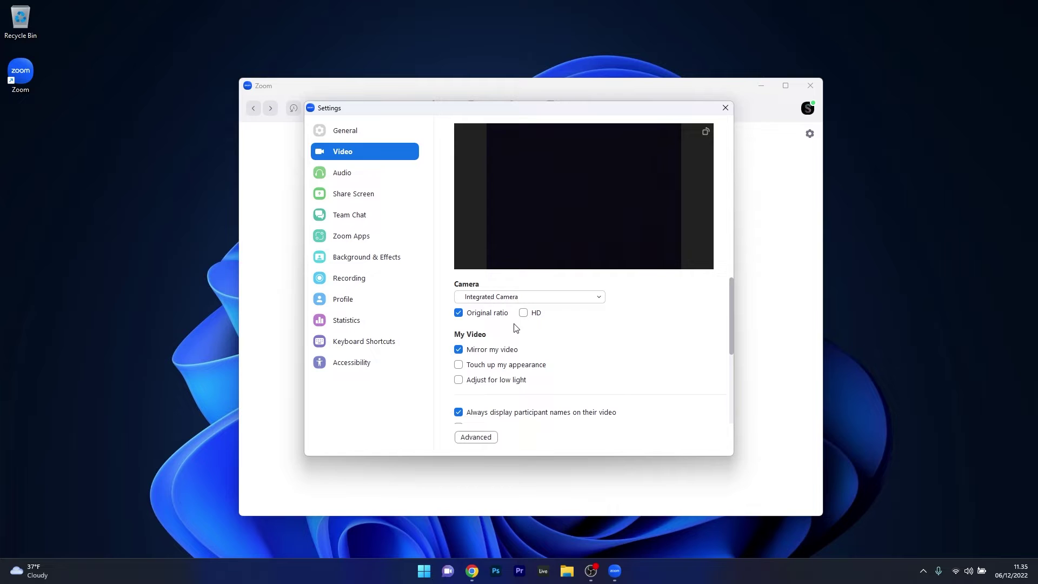
pyautogui.click(725, 107)
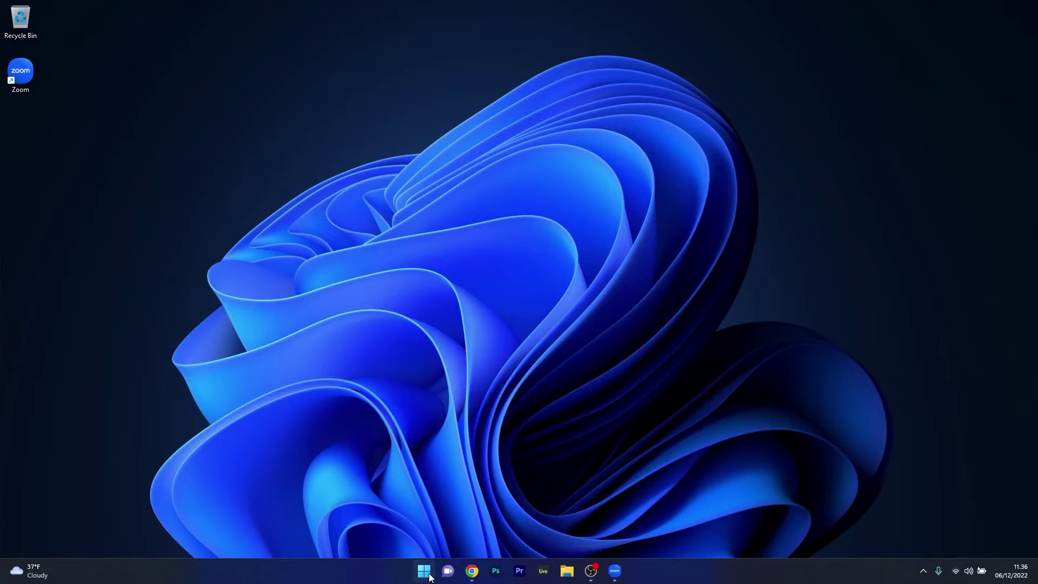
# - End the Zoom Meetings process in Task Manager, then close Task Manager
pyautogui.press('super+x')
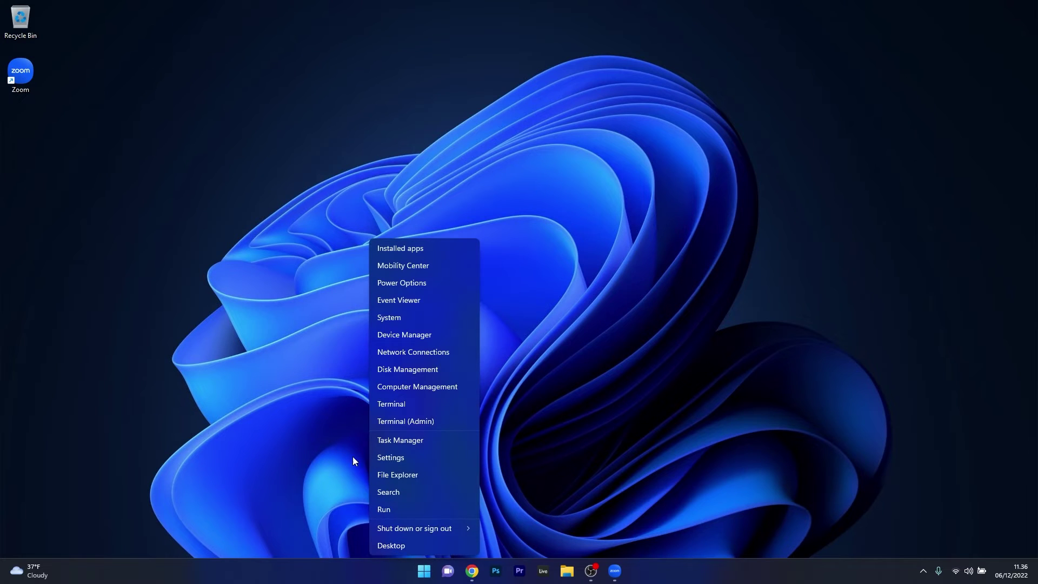
pyautogui.click(450, 443)
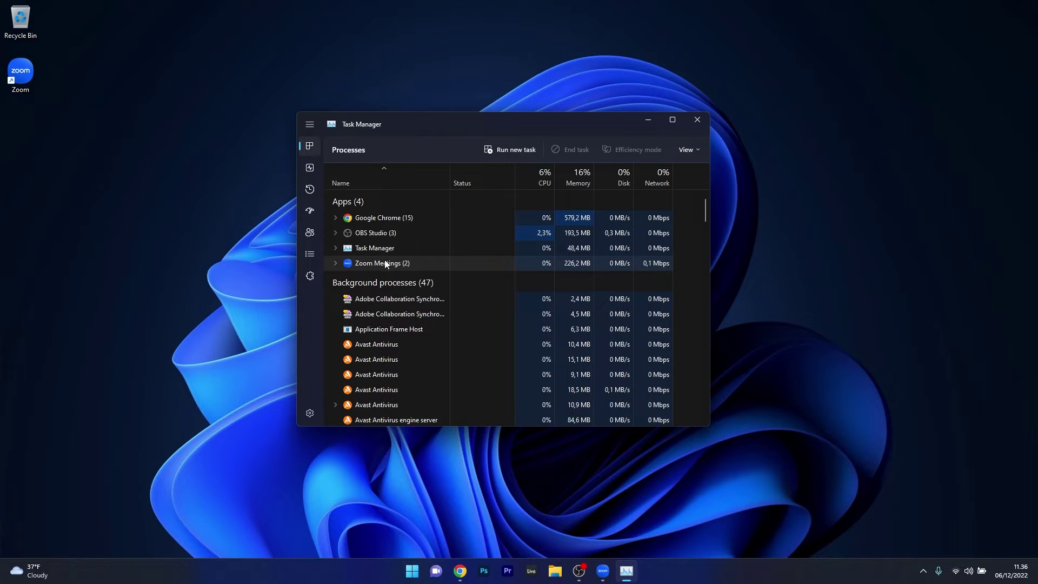
pyautogui.rightClick(398, 266)
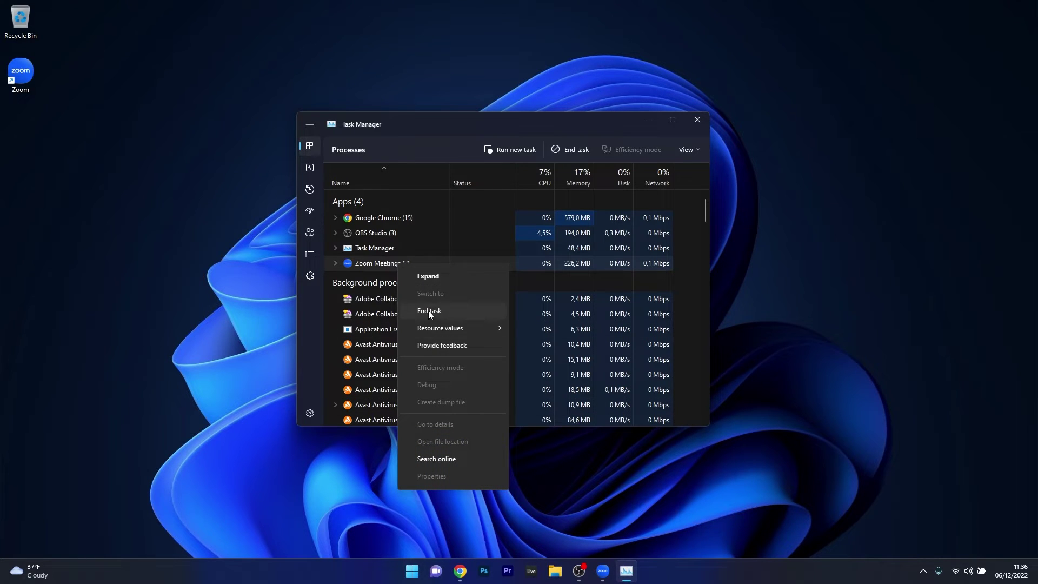
pyautogui.click(445, 311)
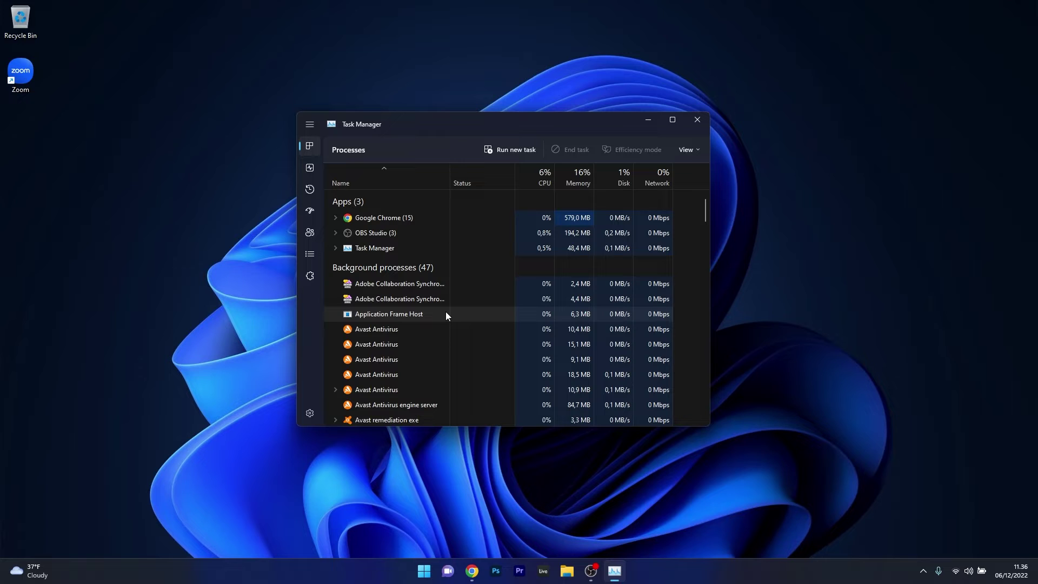
pyautogui.click(695, 125)
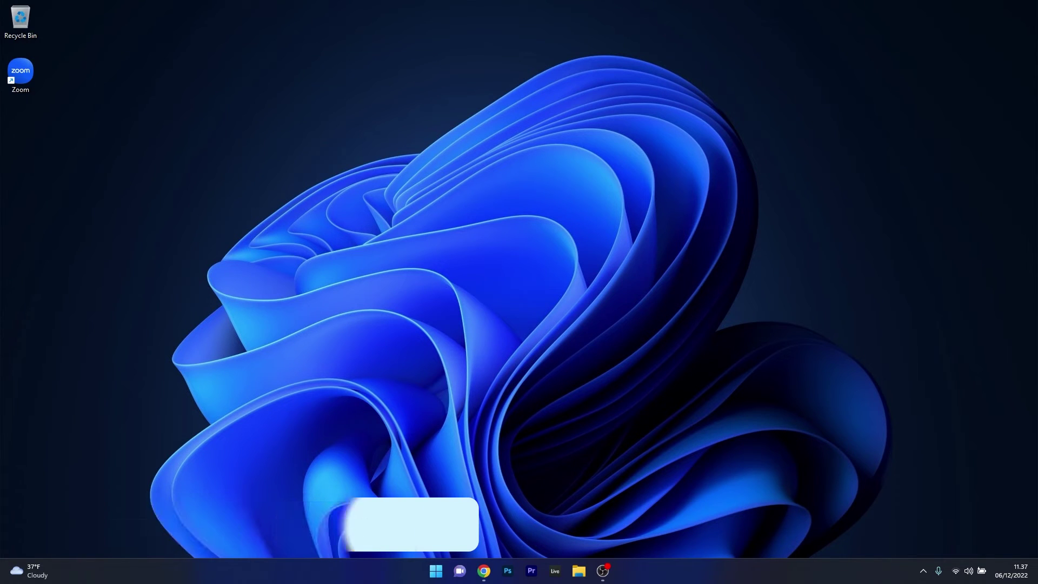
# - Open Device Manager from the Start quick-link menu and position its window on the desktop
pyautogui.rightClick(437, 573)
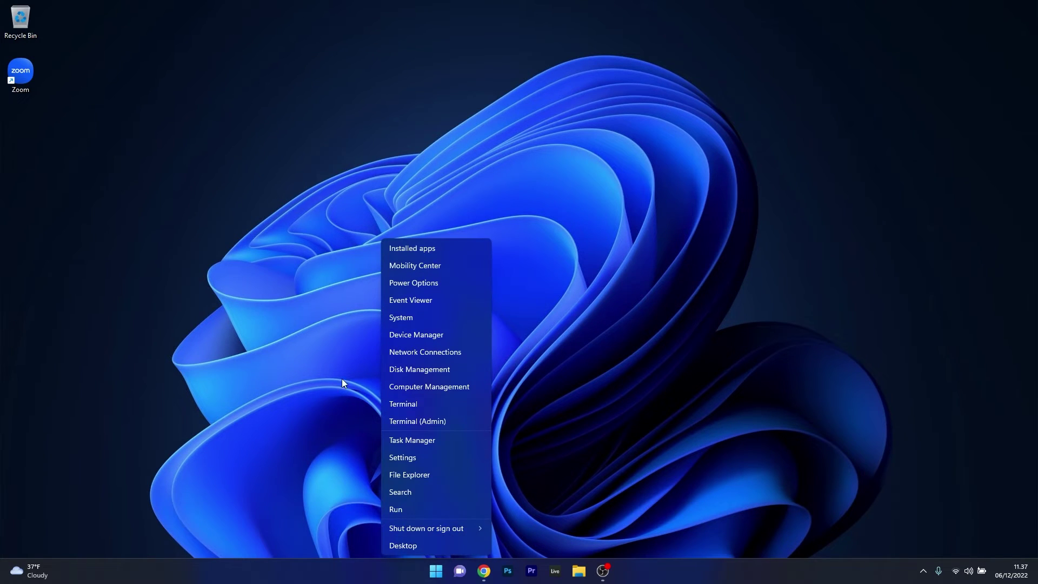
pyautogui.click(468, 335)
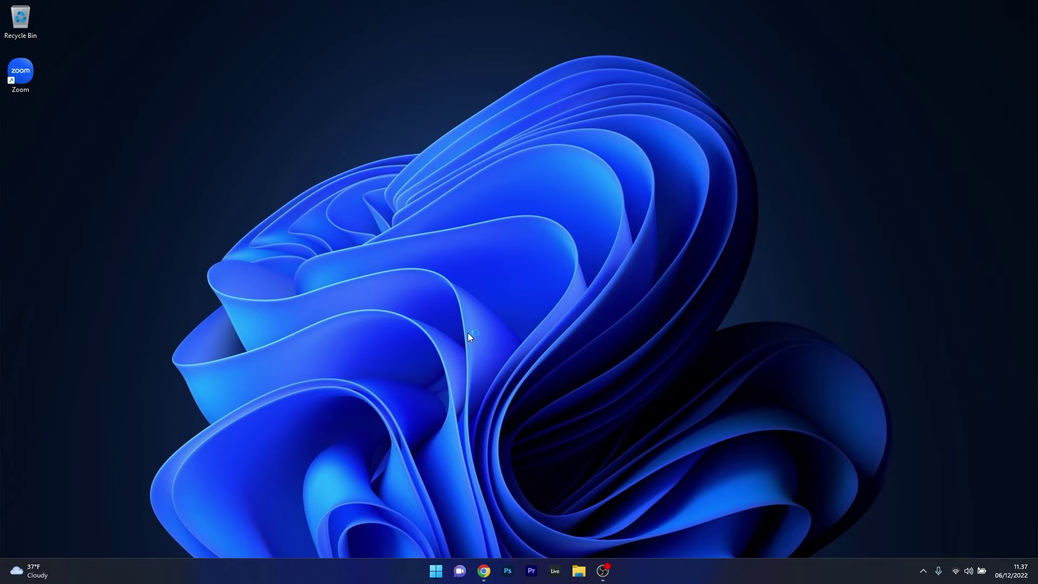
pyautogui.moveTo(222, 34); pyautogui.dragTo(498, 90)
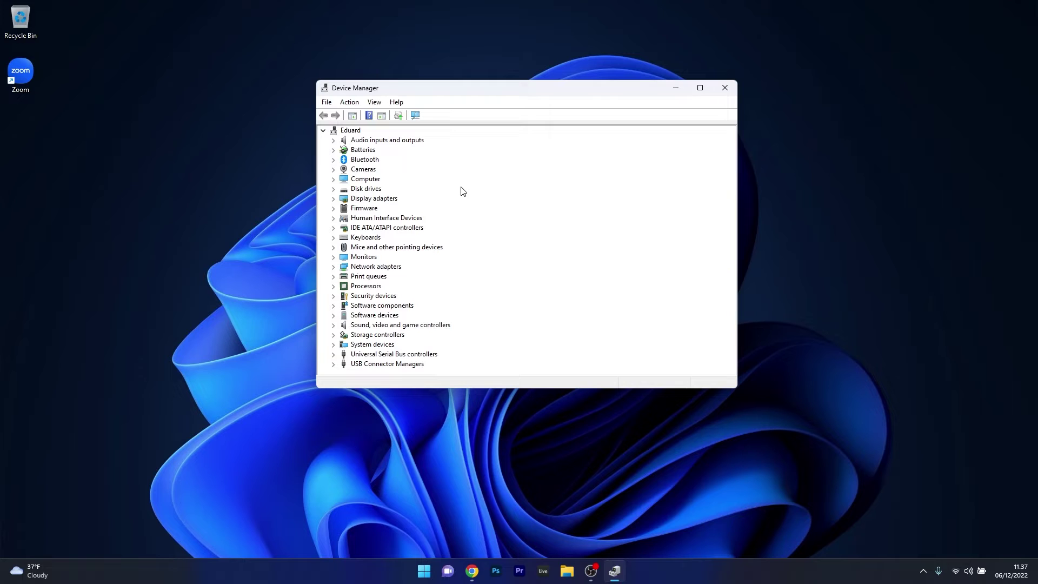
# - Review the NVIDIA GeForce RTX 2060 driver details, then expand Cameras to show Integrated Camera
pyautogui.click(333, 200)
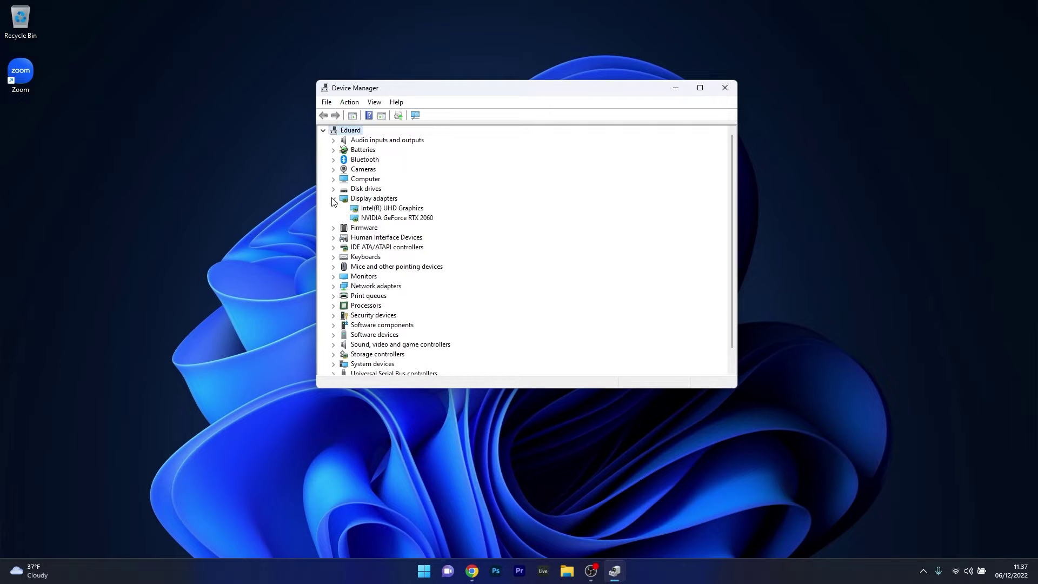
pyautogui.rightClick(415, 219)
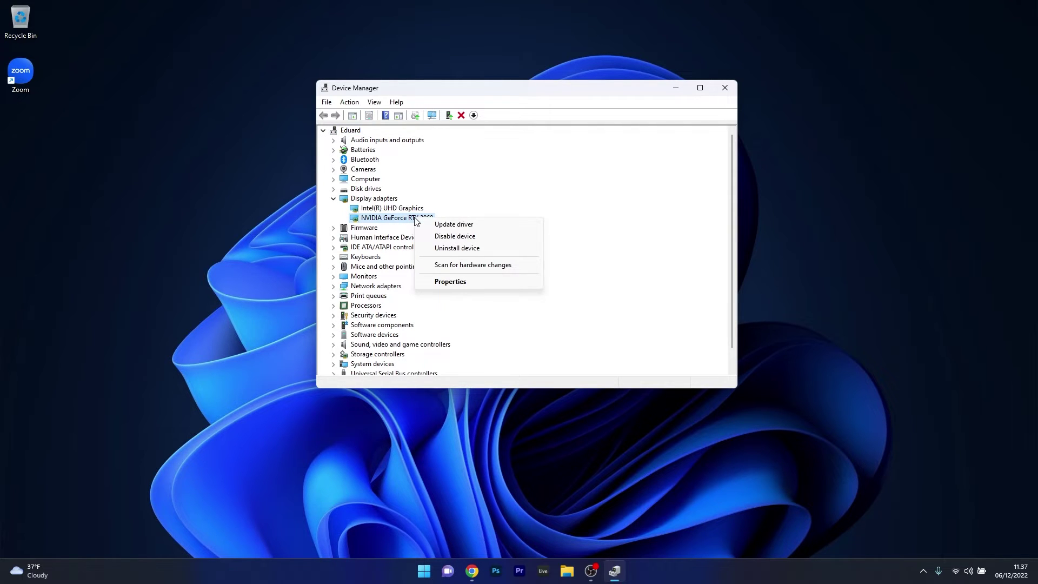
pyautogui.click(474, 283)
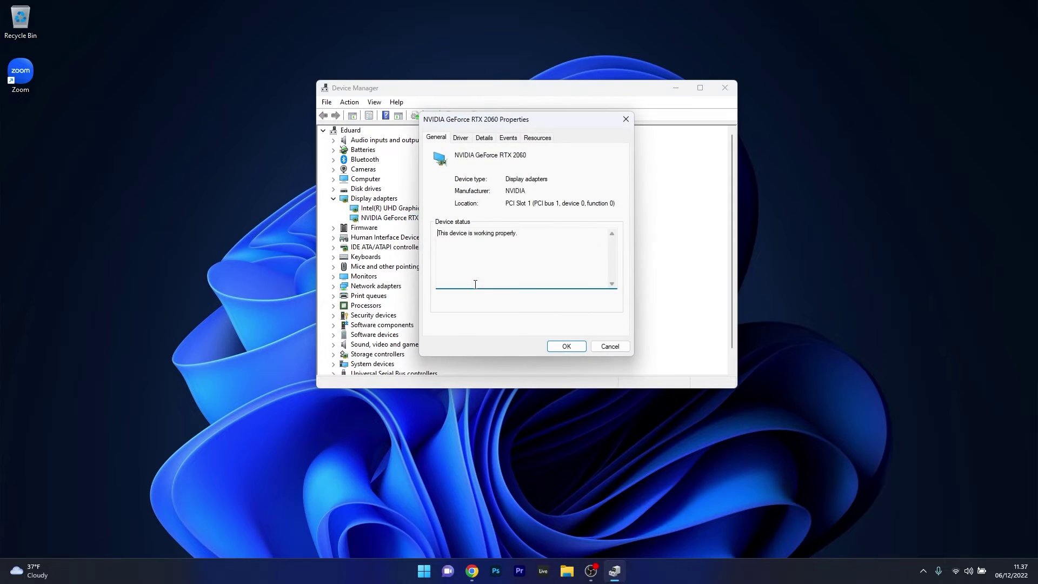
pyautogui.click(460, 138)
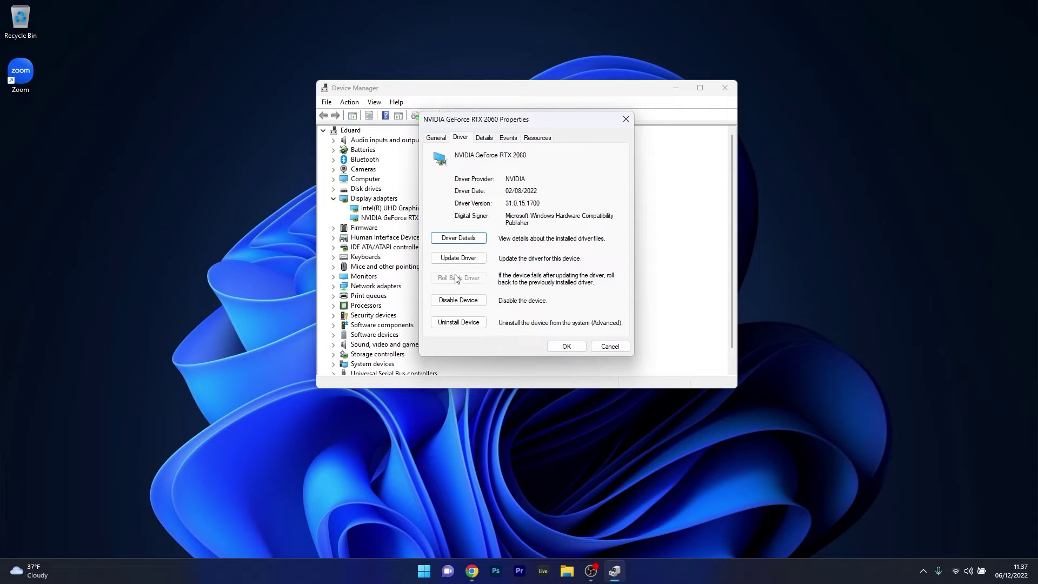
pyautogui.click(566, 348)
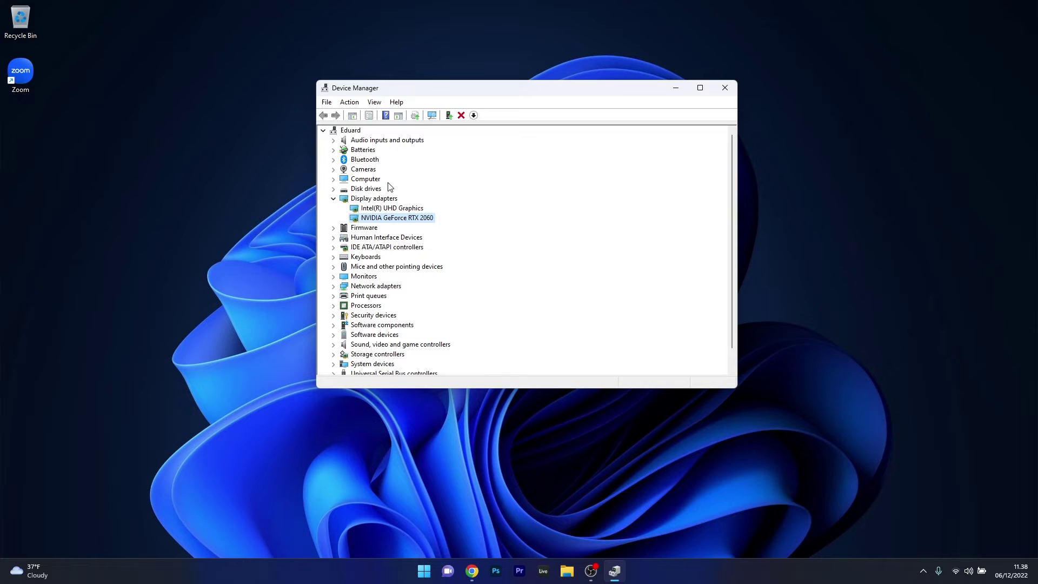
pyautogui.click(333, 170)
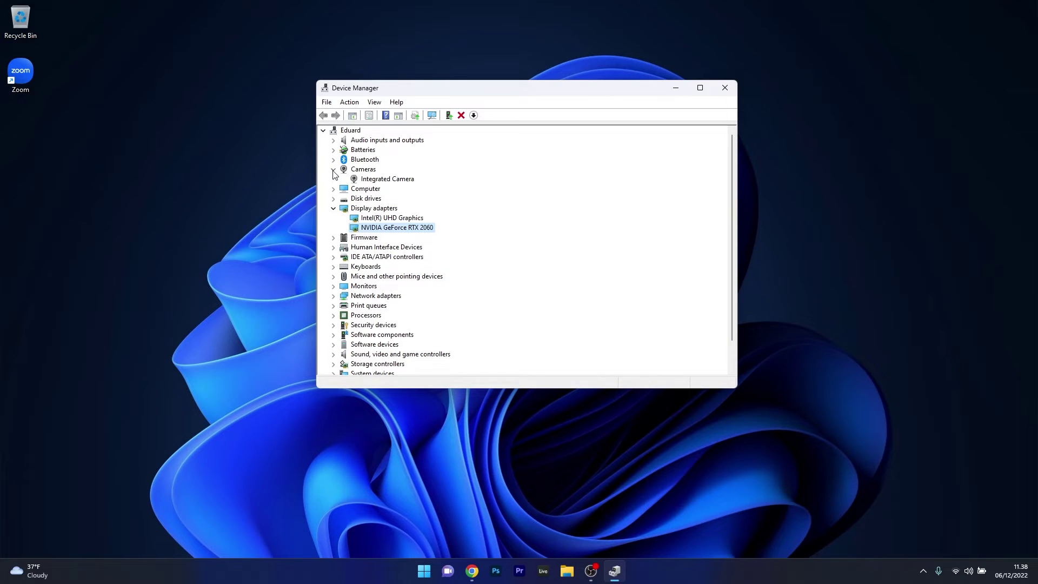
pyautogui.rightClick(386, 181)
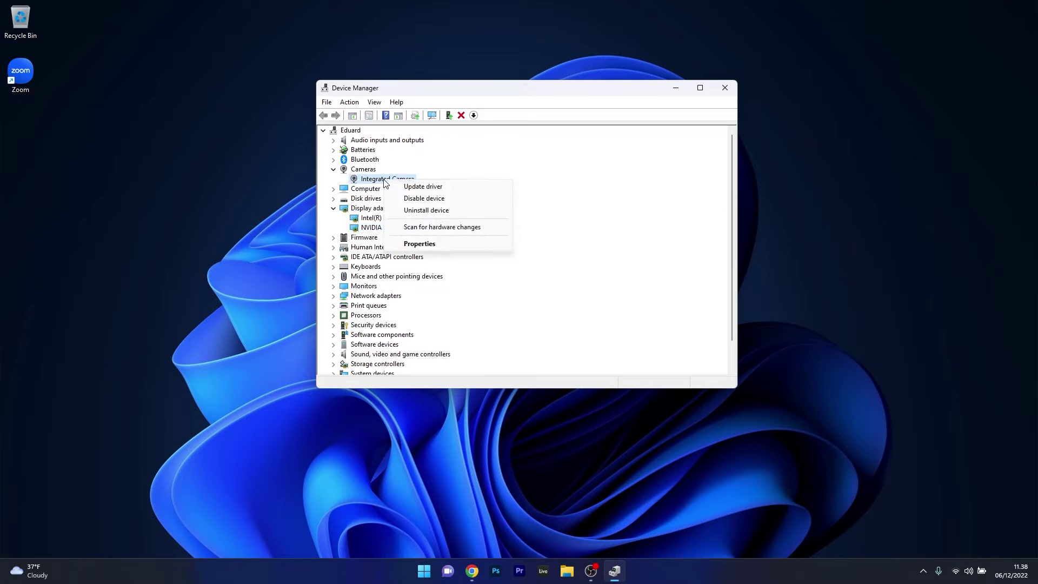
# - Check the Integrated Camera's Realtek driver, version 10.0.22000.20221, then close Device Manager
pyautogui.click(452, 246)
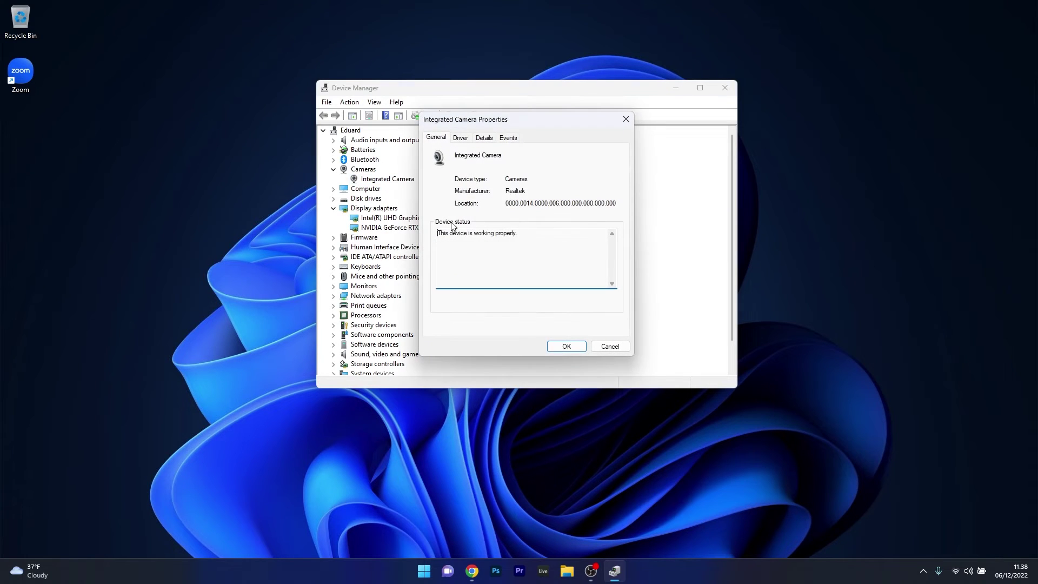
pyautogui.click(461, 141)
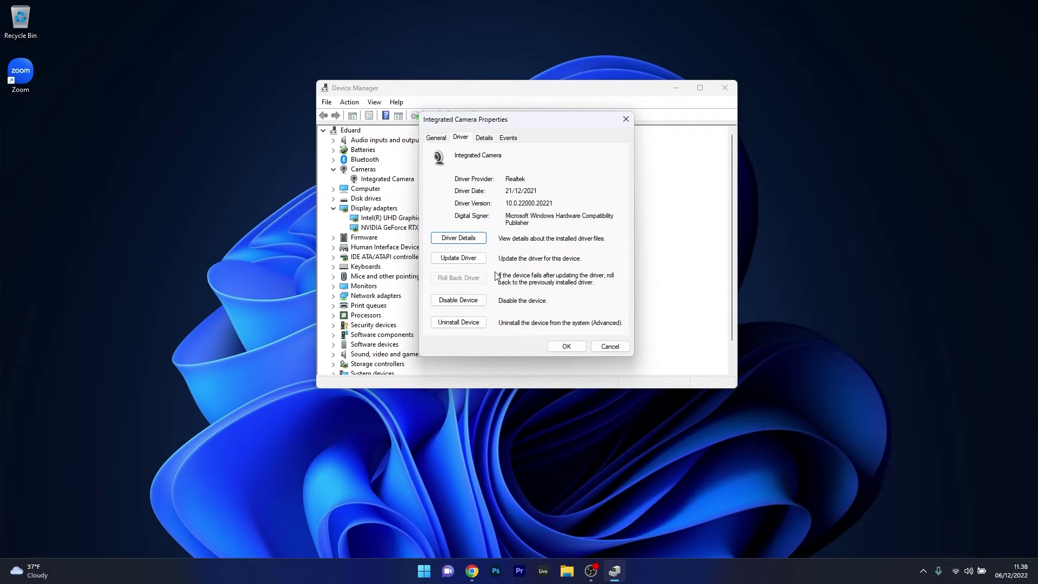
pyautogui.click(566, 346)
pyautogui.click(725, 86)
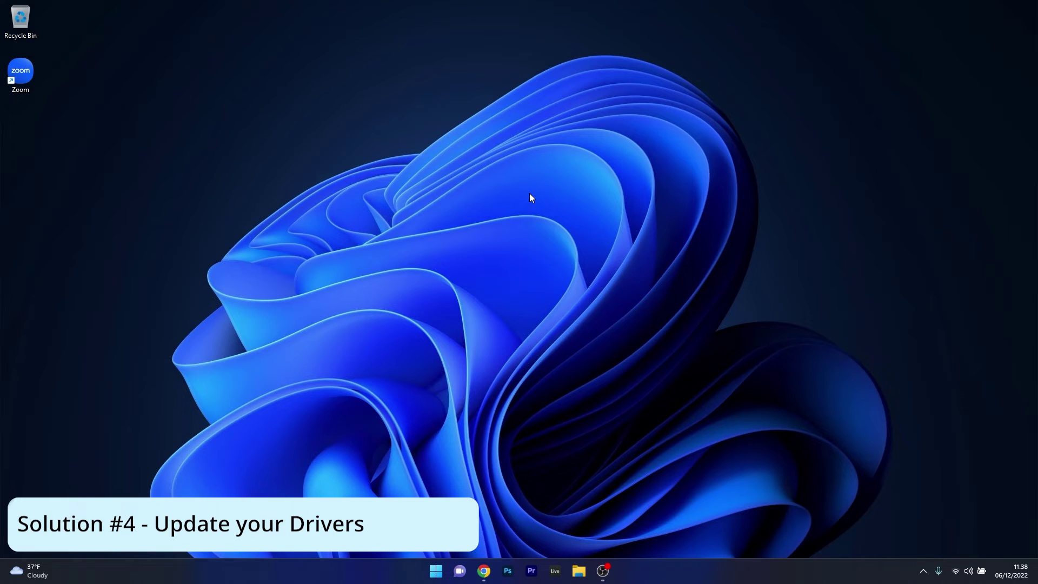
# - Reopen Device Manager at screen centre and expand Display adapters to list Intel UHD and NVIDIA
pyautogui.rightClick(436, 570)
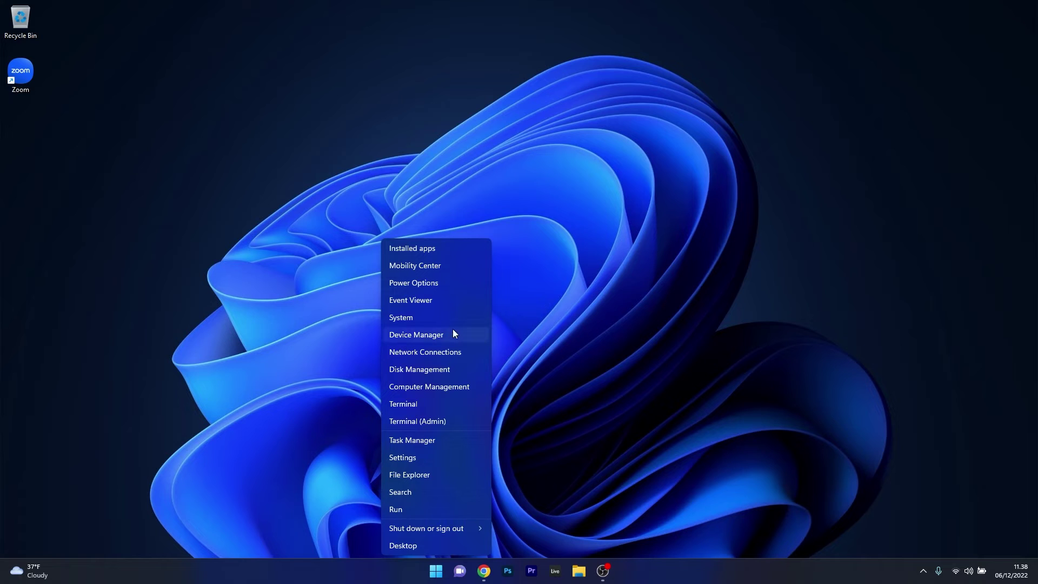
pyautogui.click(467, 333)
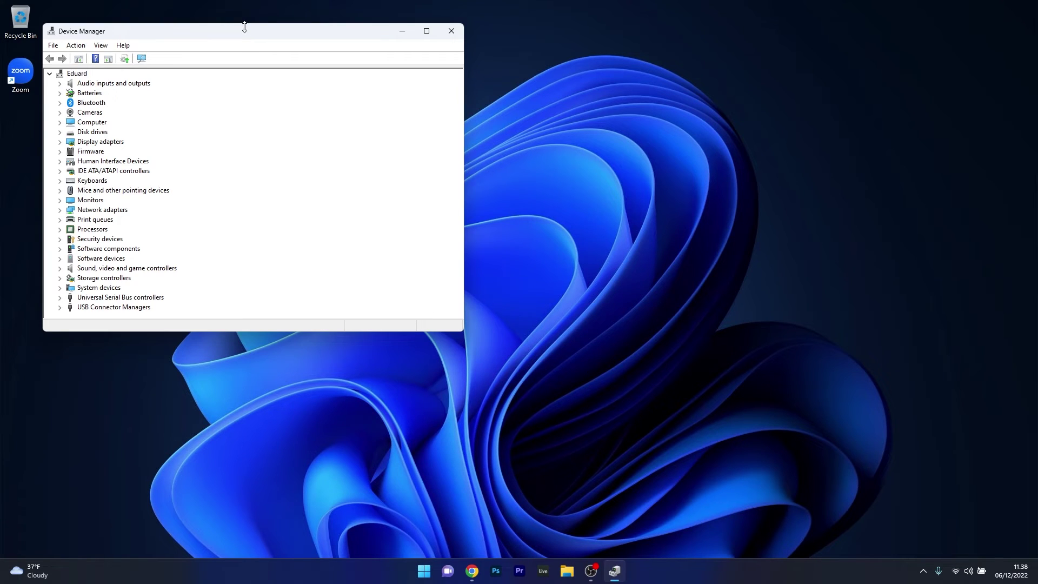
pyautogui.moveTo(255, 37); pyautogui.dragTo(506, 120)
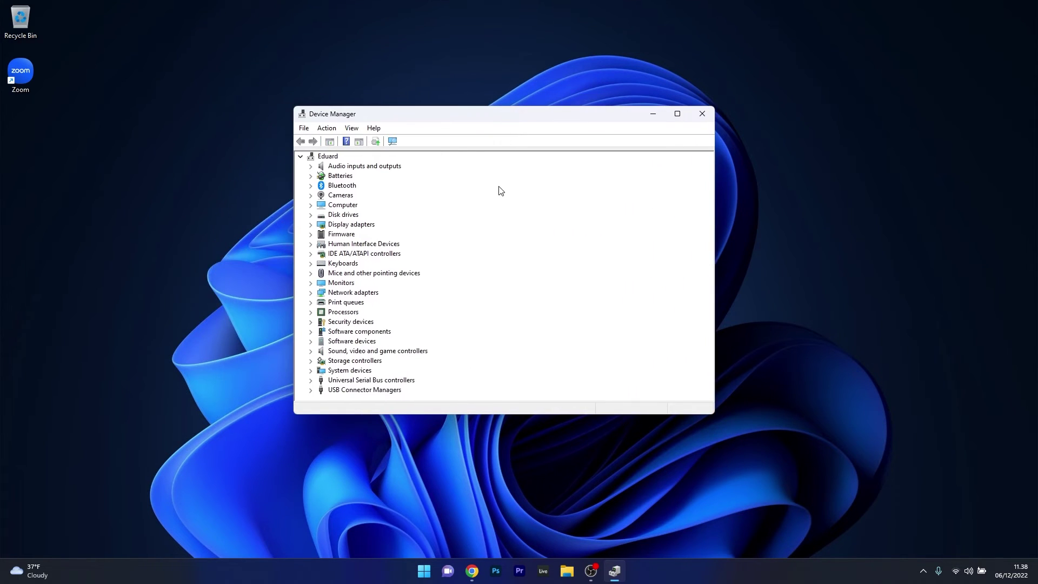
pyautogui.click(310, 225)
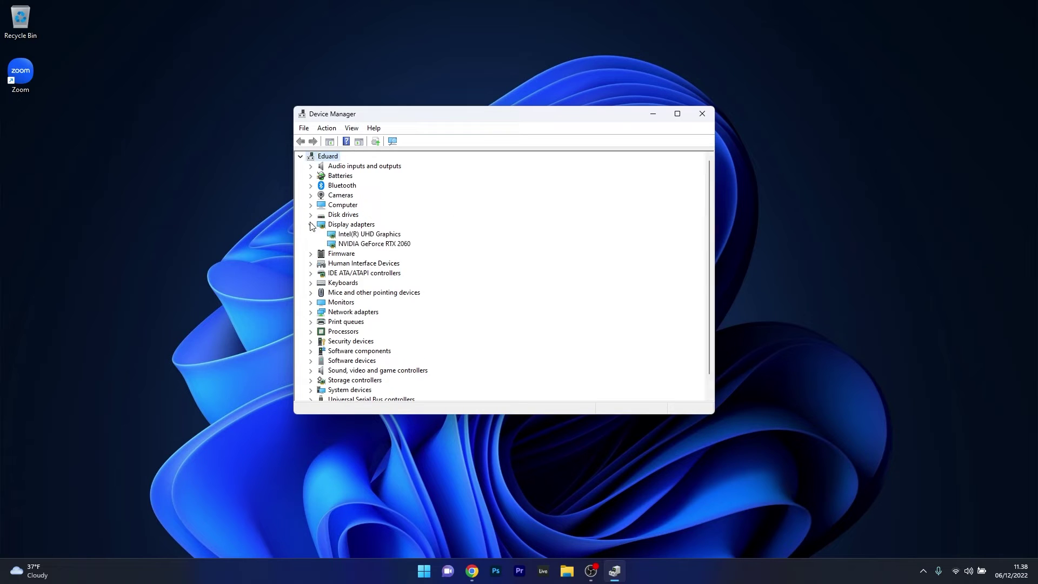
# - Run an automatic driver search for the NVIDIA GeForce RTX 2060, confirming the best driver is installed
pyautogui.rightClick(394, 246)
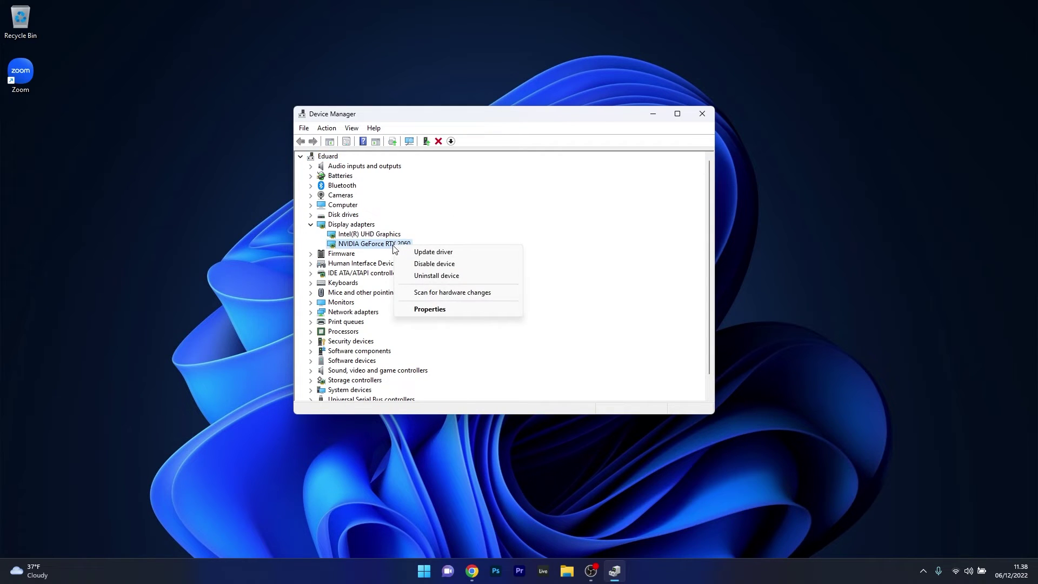
pyautogui.click(481, 254)
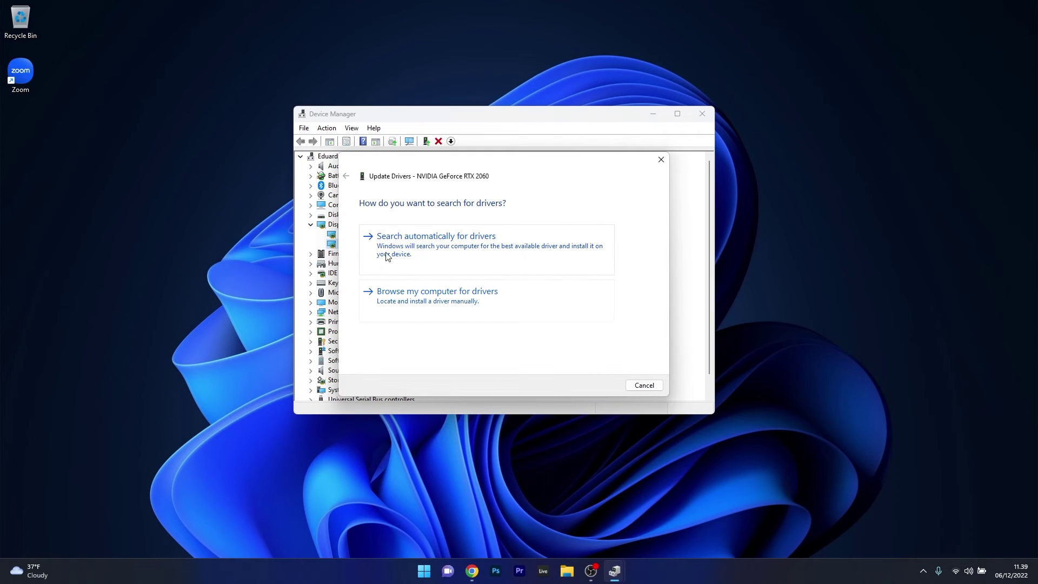
pyautogui.click(479, 251)
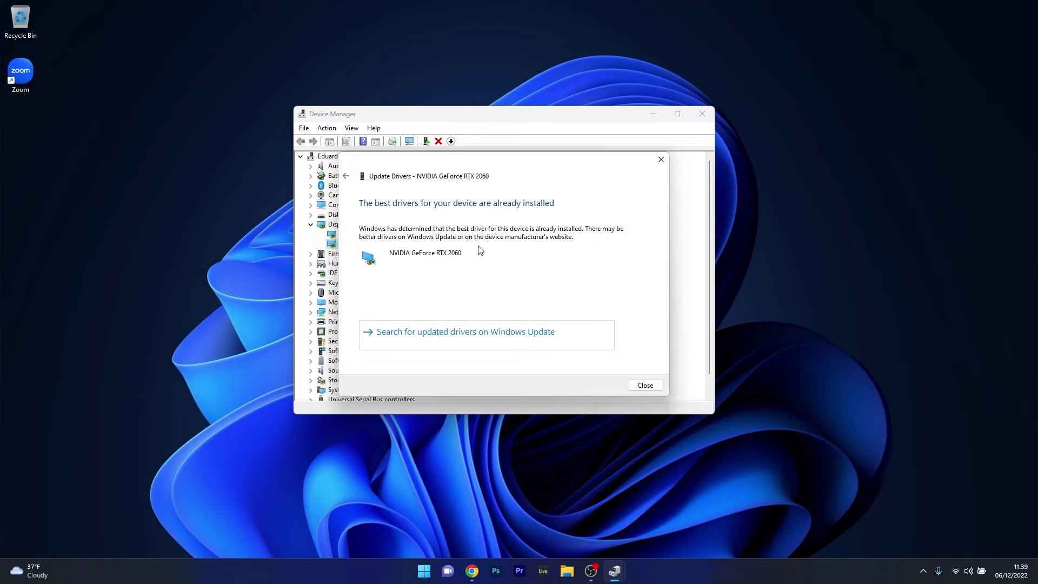
pyautogui.click(645, 385)
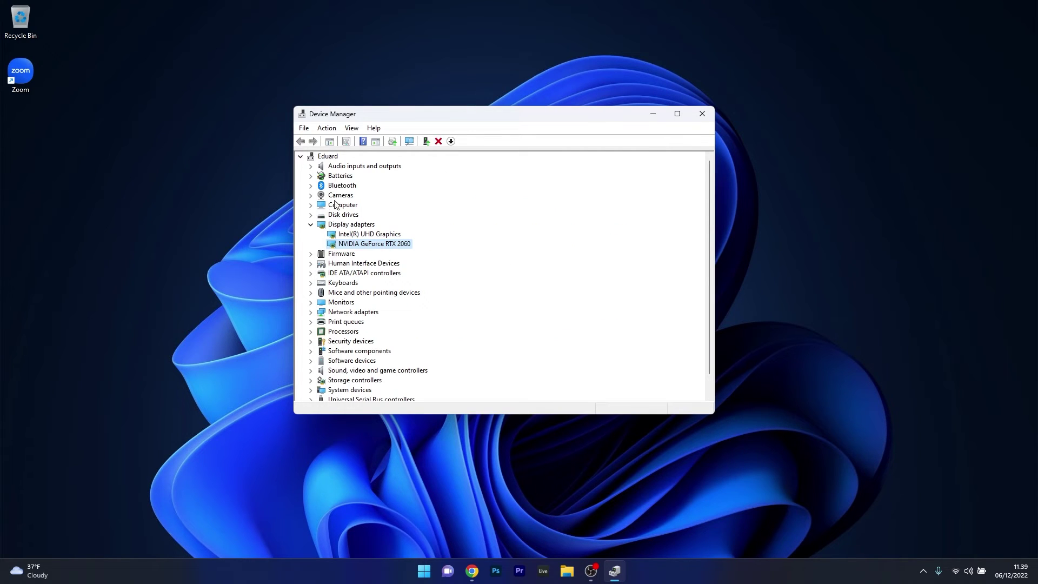
# - Run an automatic driver search for the Integrated Camera under Cameras, then close Device Manager
pyautogui.click(311, 195)
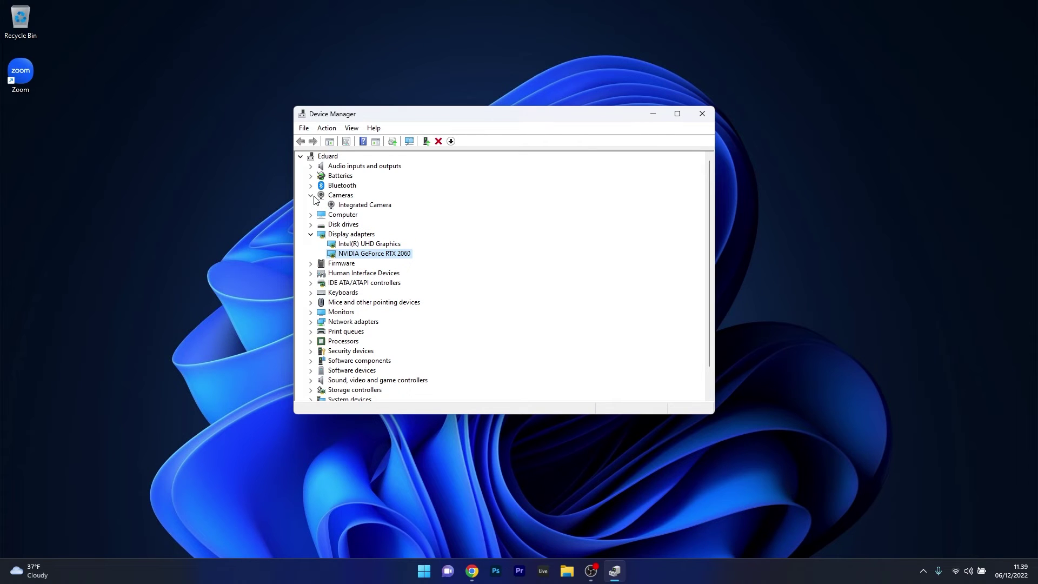
pyautogui.rightClick(371, 208)
pyautogui.click(452, 212)
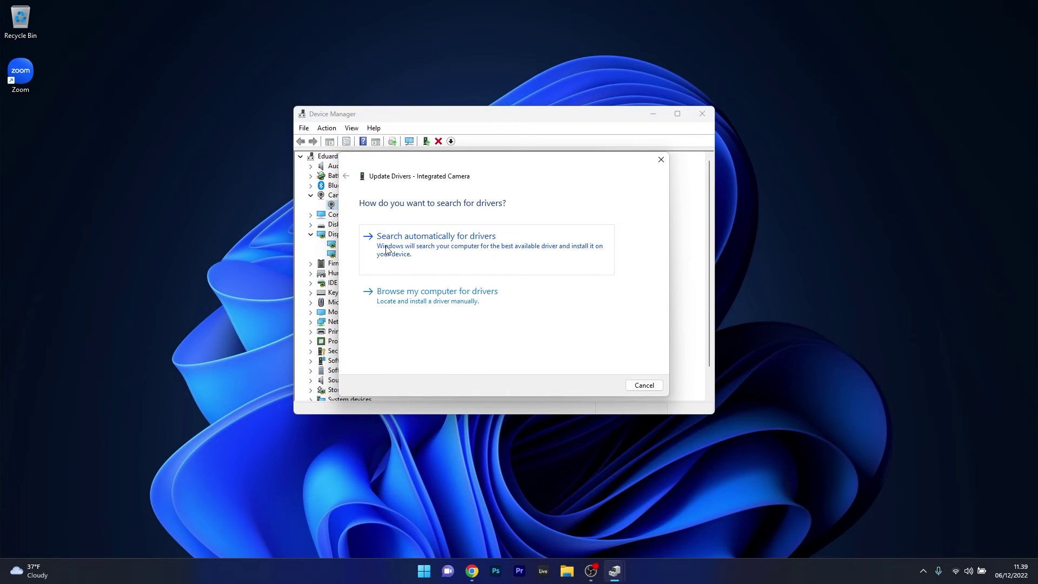
pyautogui.click(441, 255)
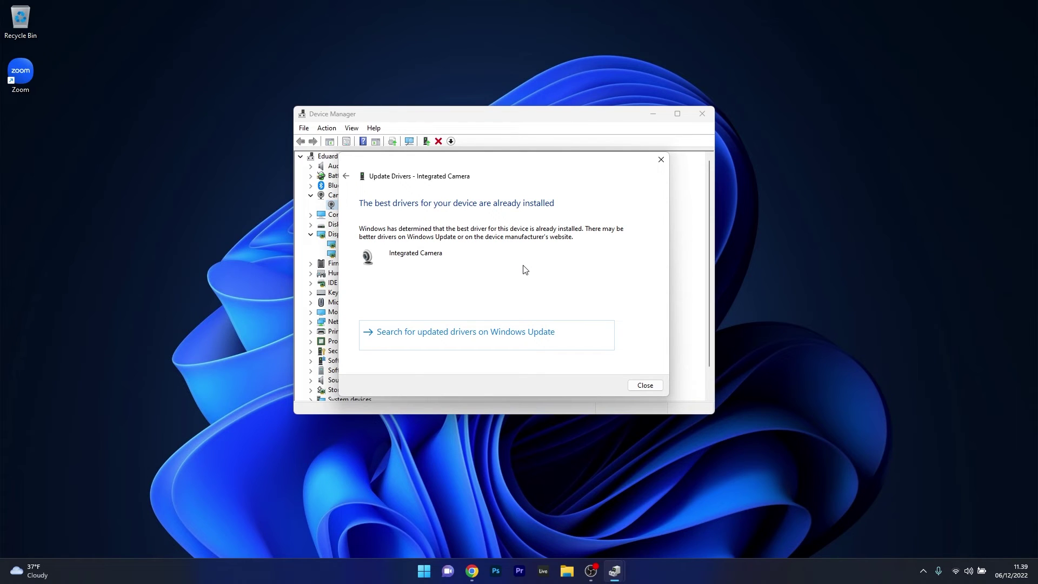
pyautogui.click(642, 384)
pyautogui.click(702, 114)
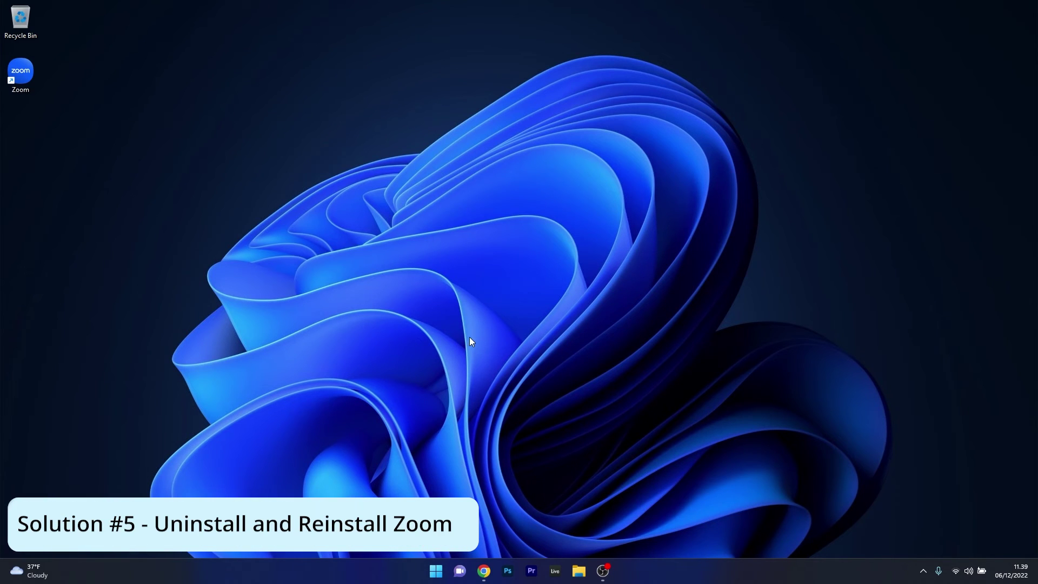
# - Launch Windows Settings from the Start menu and go to the Apps page
pyautogui.click(436, 570)
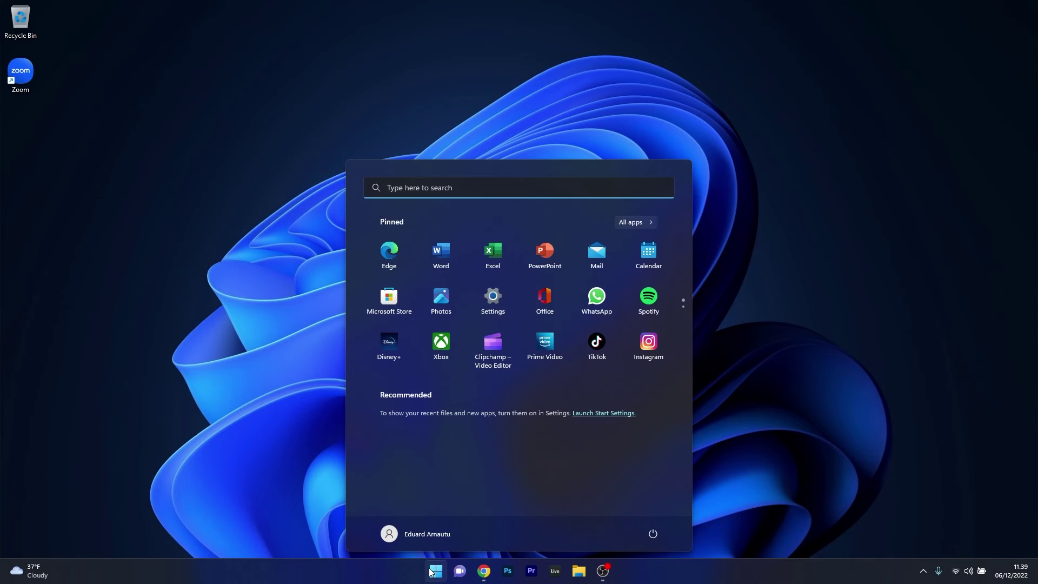
pyautogui.click(494, 298)
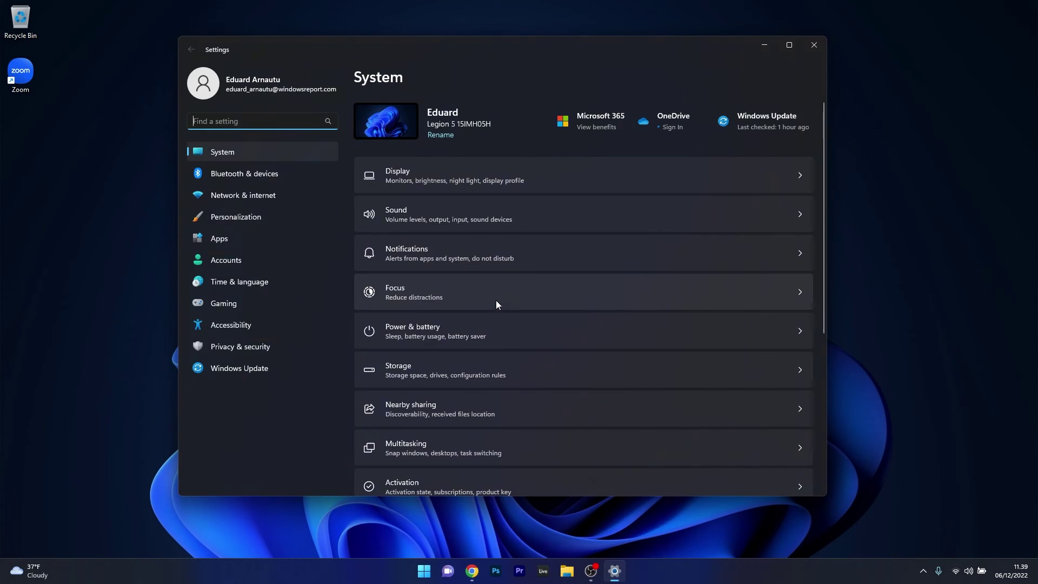
pyautogui.click(244, 239)
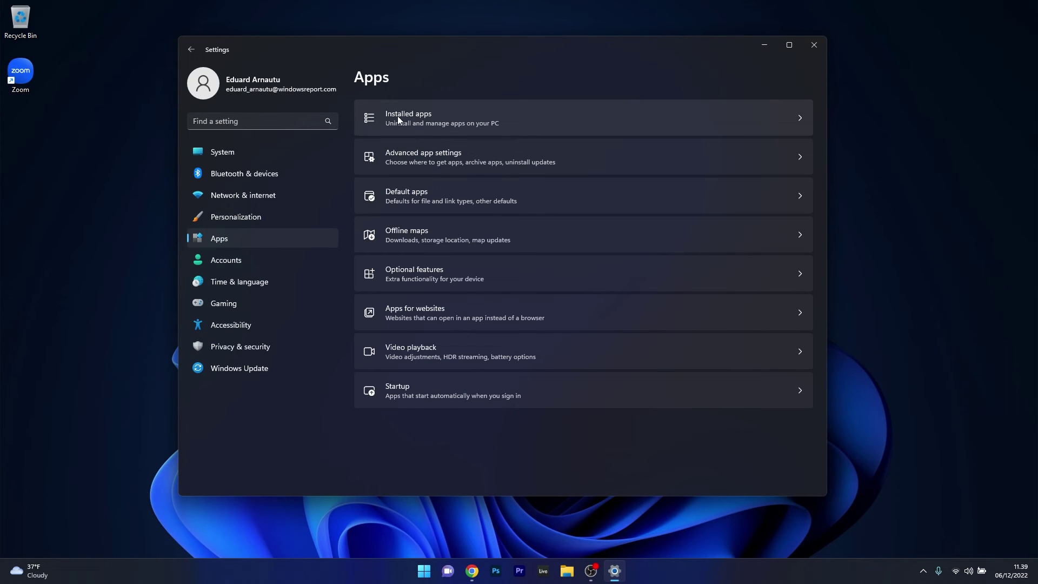
# - Find Zoom 5.12.2 in Installed apps, bring up its uninstall option, then close Settings
pyautogui.click(782, 115)
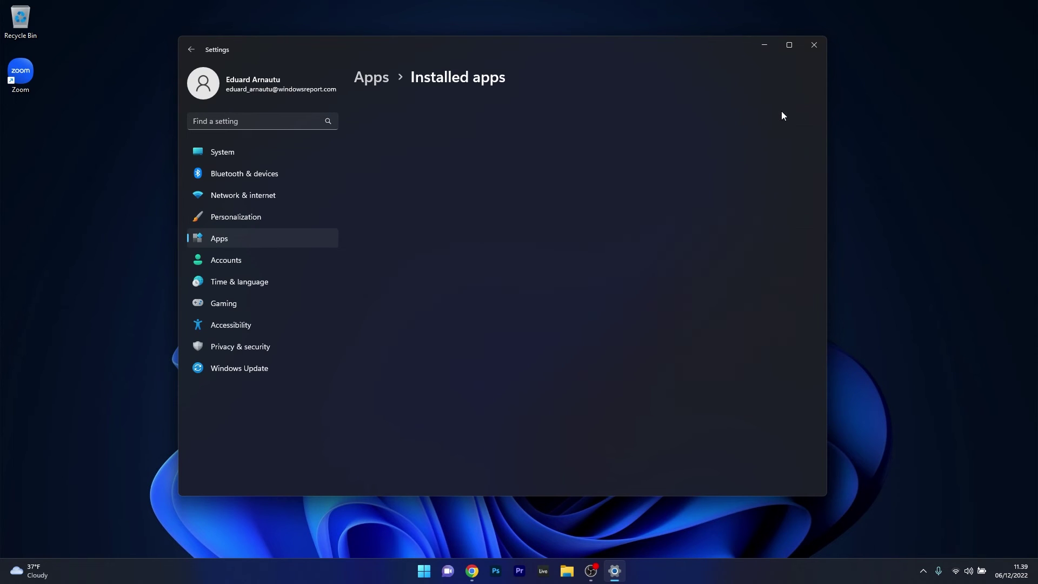
pyautogui.moveTo(824, 114); pyautogui.dragTo(808, 472)
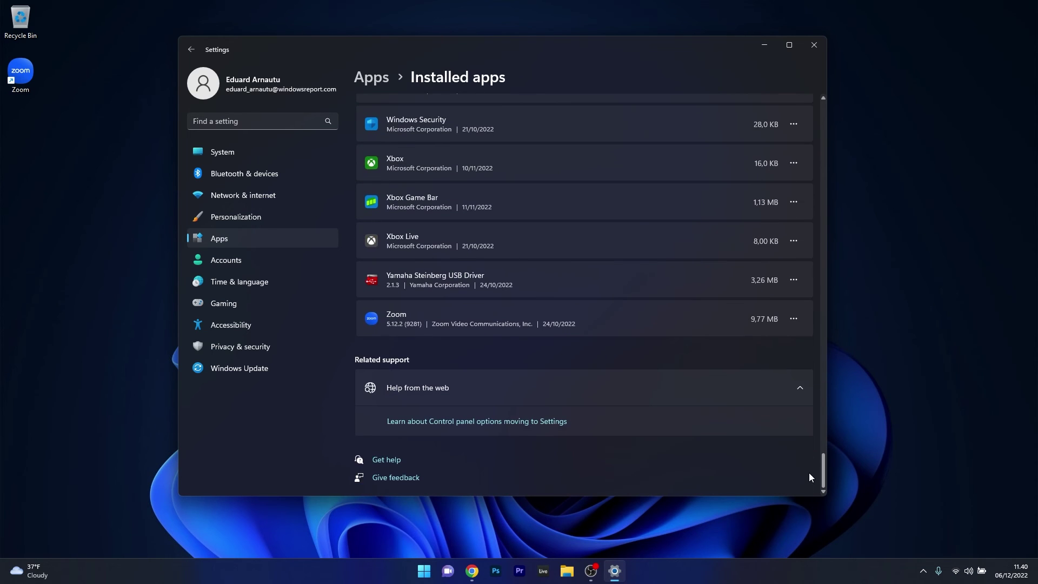
pyautogui.click(794, 319)
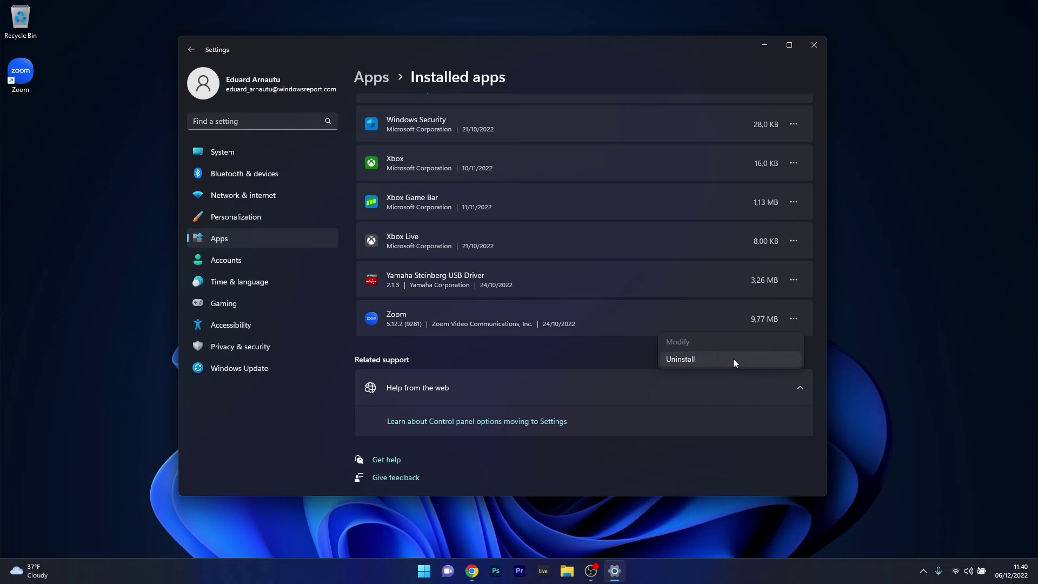
pyautogui.click(813, 44)
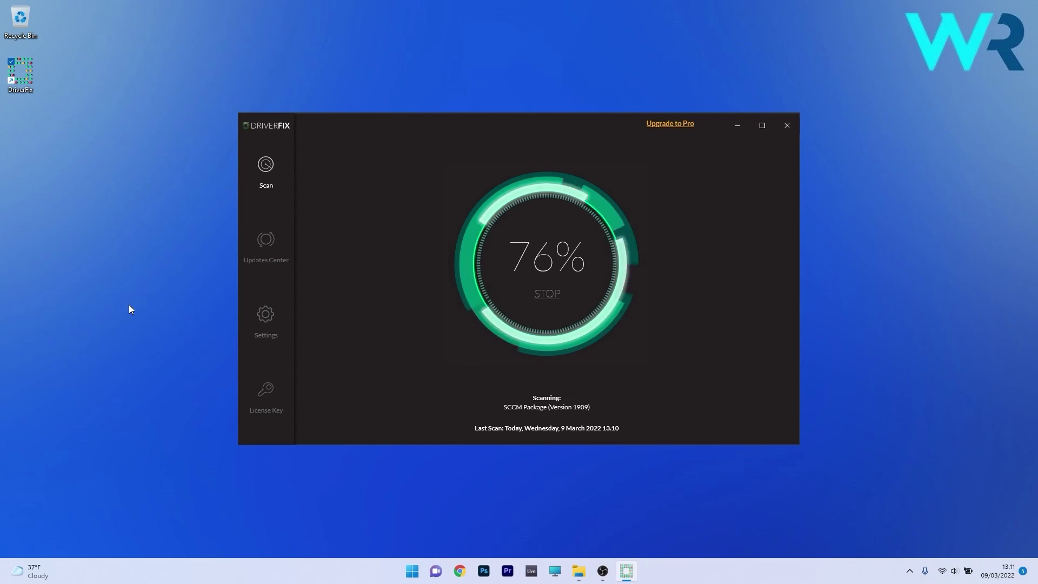
# - Select the Bluetooth driver in DriverFix and start its automatic update
pyautogui.click(324, 252)
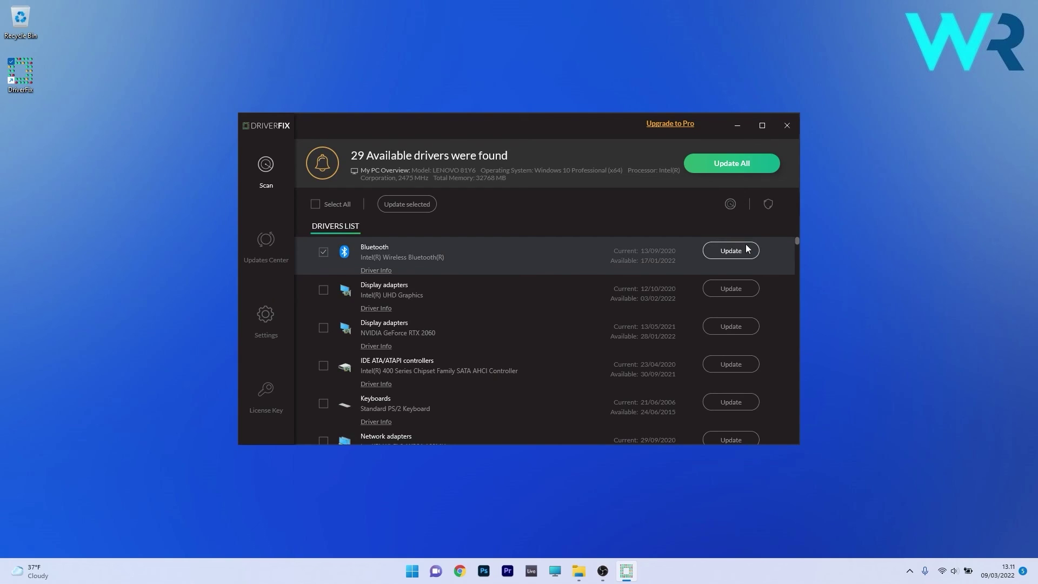
pyautogui.click(730, 249)
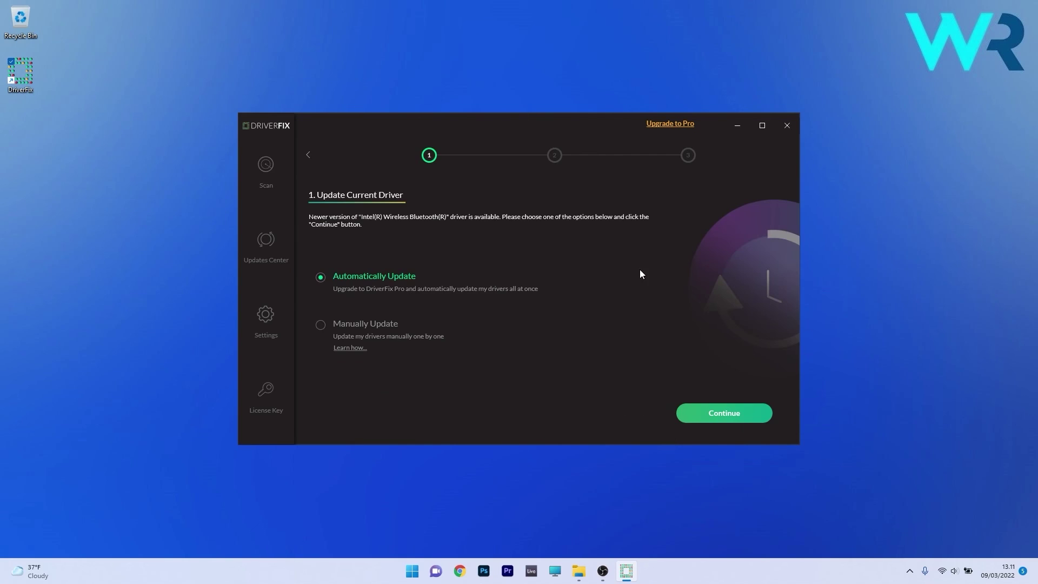
pyautogui.click(713, 419)
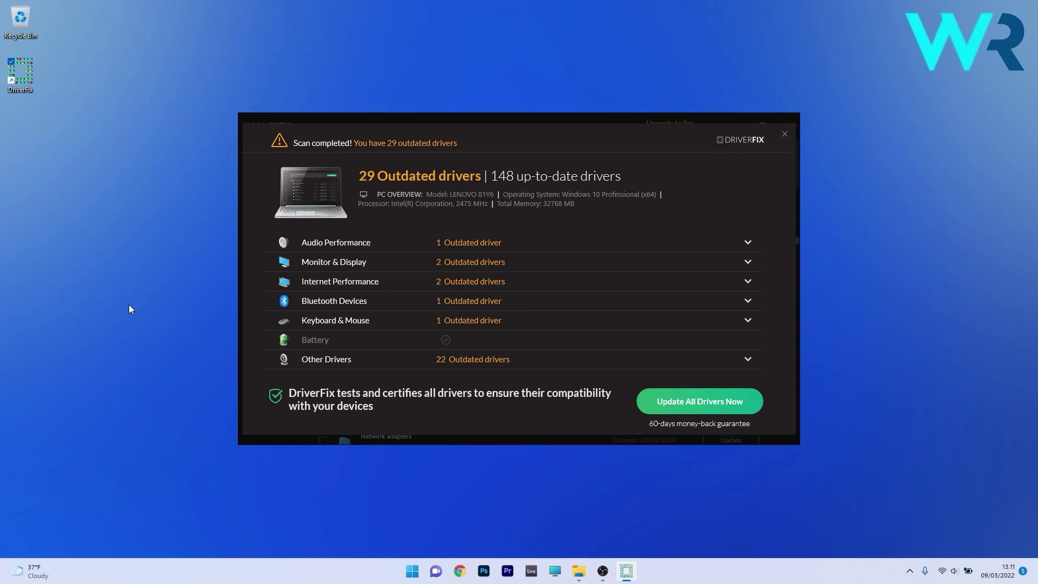